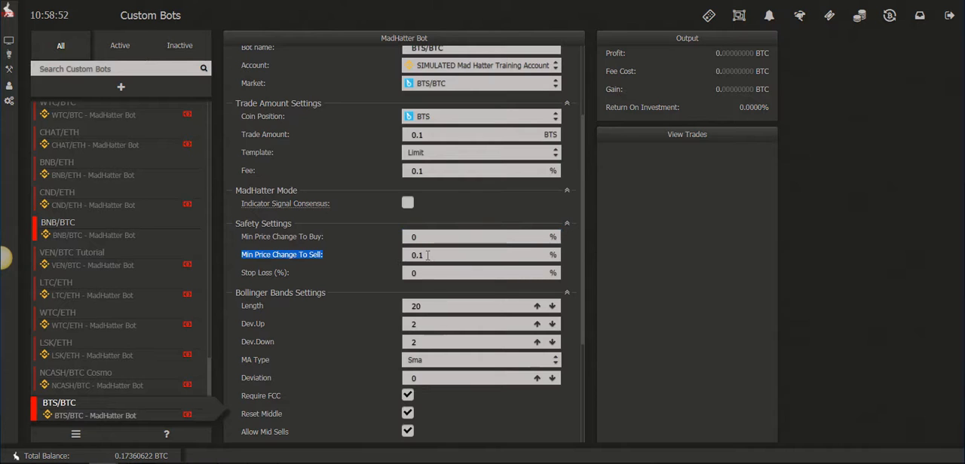
Set the minimum price change to sell to 0% and disable Require FCC and Allow Mid Sells for the BTS/BTC bot.
left_click_drag(427, 255, 388, 256)
type("0")
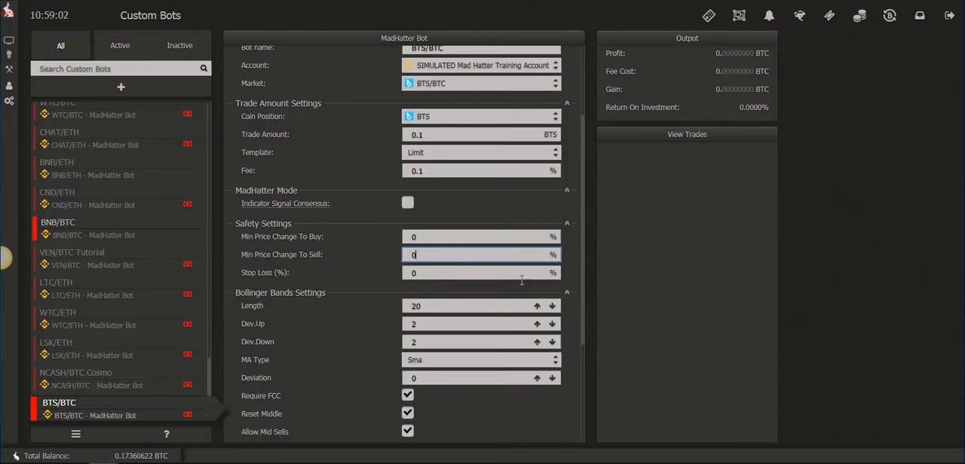
scroll(562, 321, "down", 5)
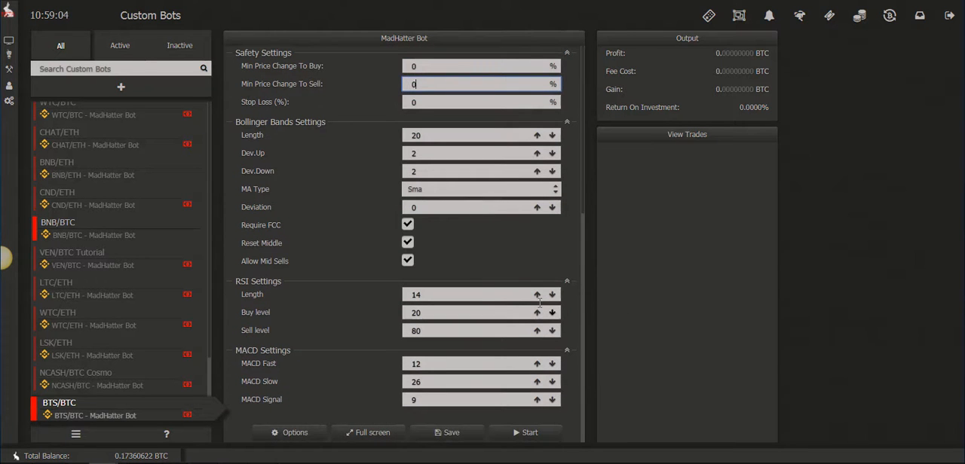
left_click(415, 261)
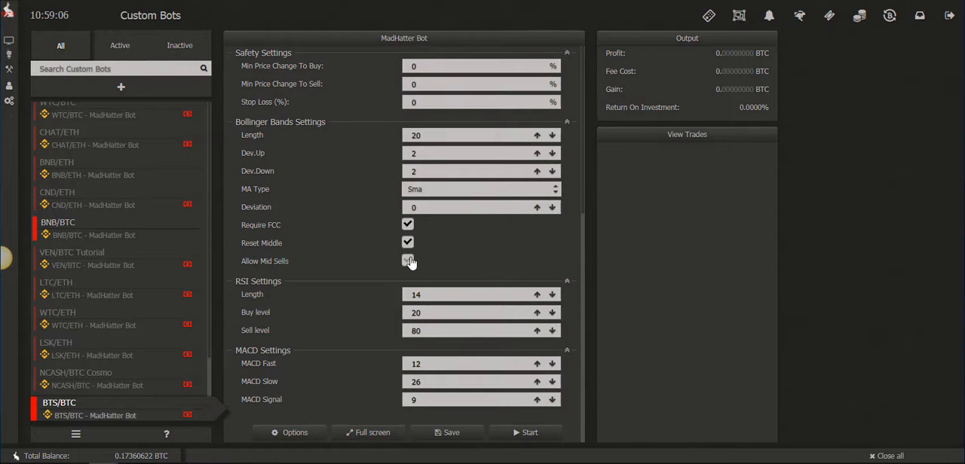
left_click(408, 226)
left_click(404, 262)
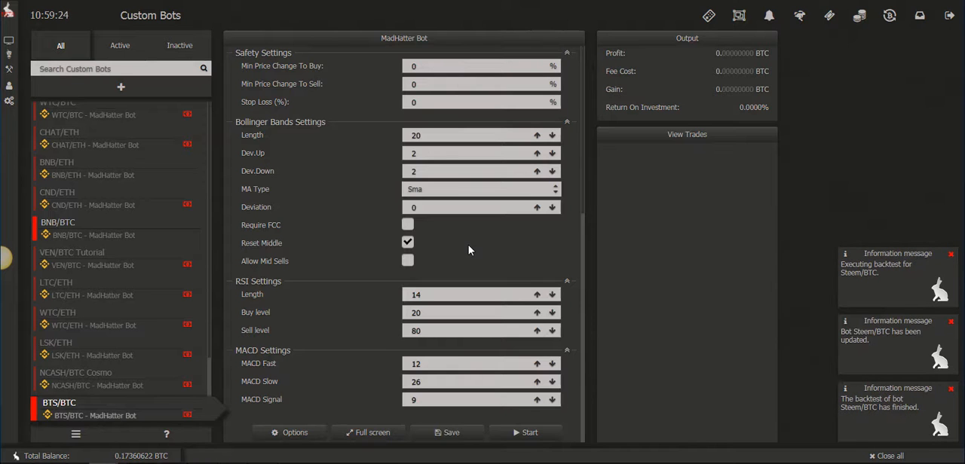
Set the Bollinger Bands length to 32, Dev.Up to 1.9 and Dev.Down to 2.1.
scroll(468, 245, "up", 1)
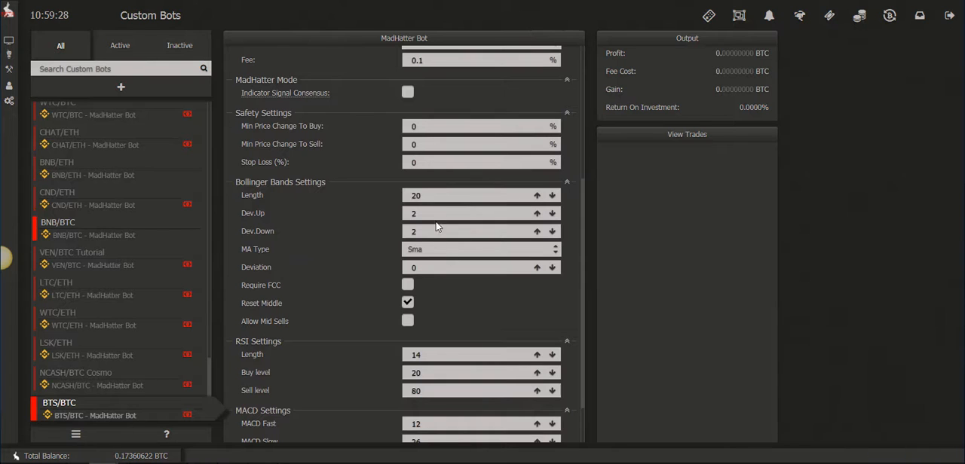
double_click(436, 199)
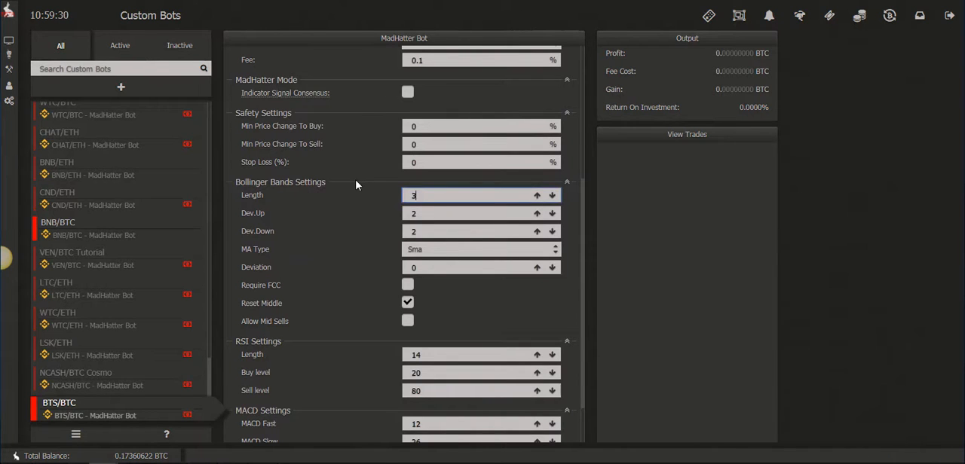
key("Tab")
type("1.9")
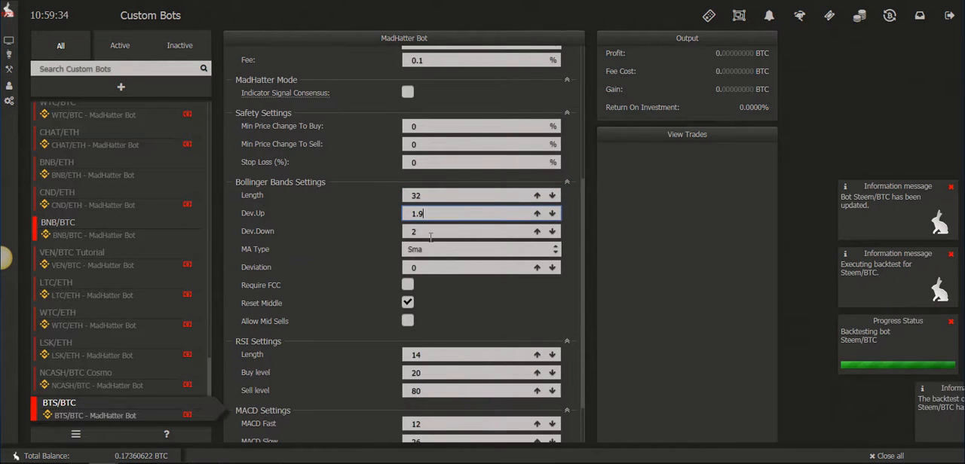
key("Tab")
type("2")
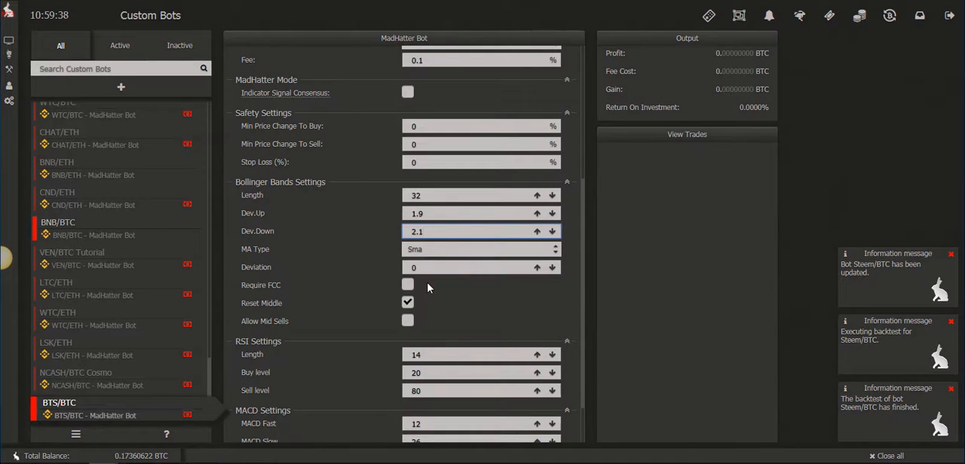
Set the RSI length to 5, the buy level to 35 and the sell level to 70.
scroll(426, 285, "down", 2)
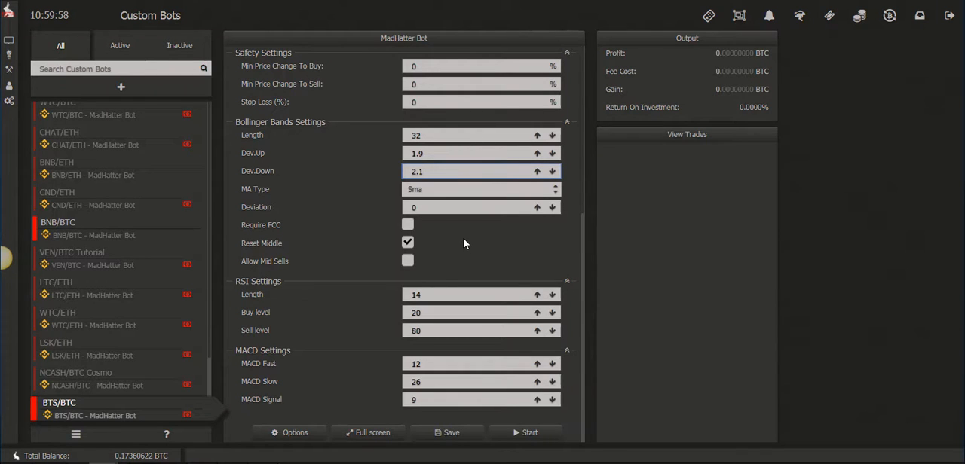
double_click(438, 295)
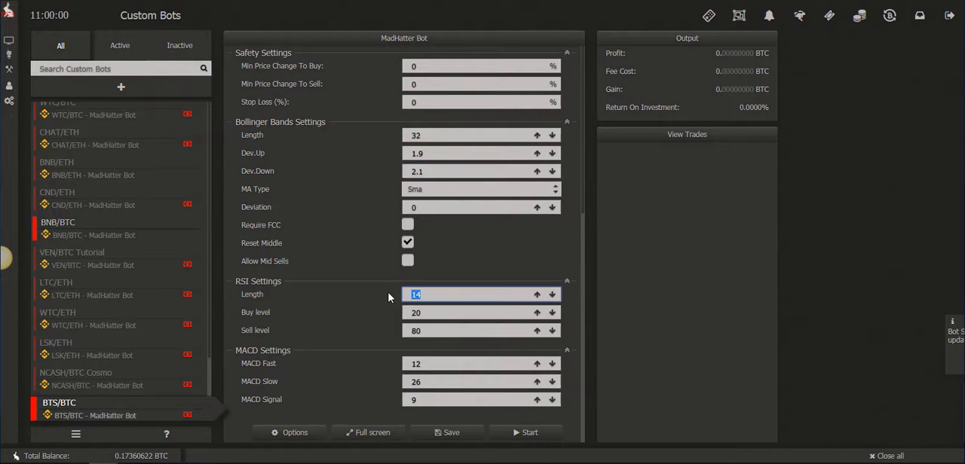
type("5")
double_click(431, 311)
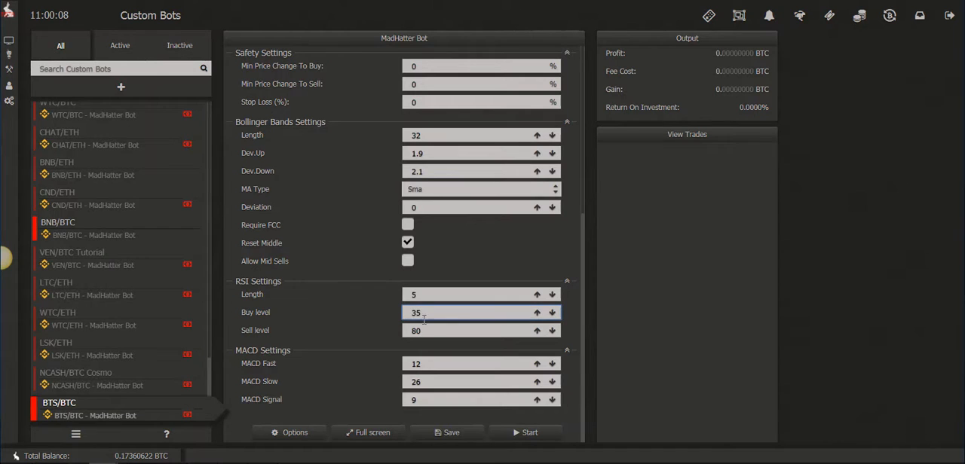
key("Tab")
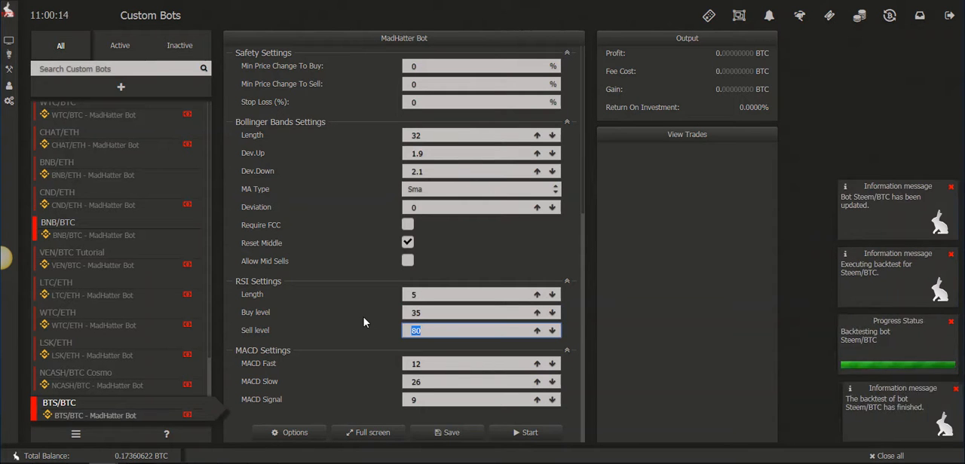
type("70")
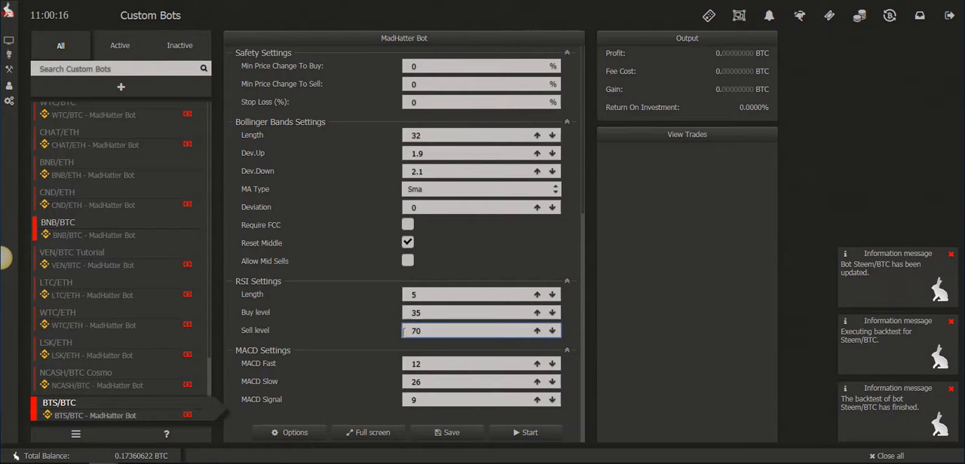
Set the MACD Signal to 5 and save the bot's settings.
left_click(428, 365)
left_click(424, 398)
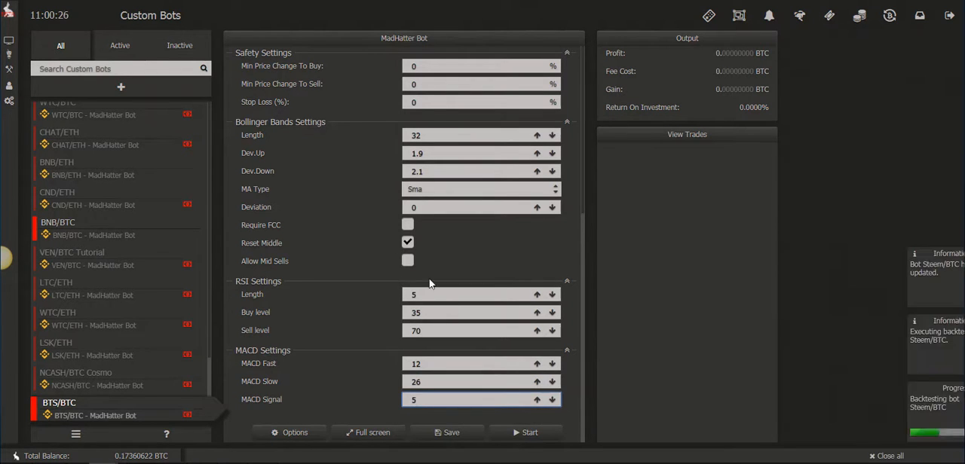
double_click(444, 330)
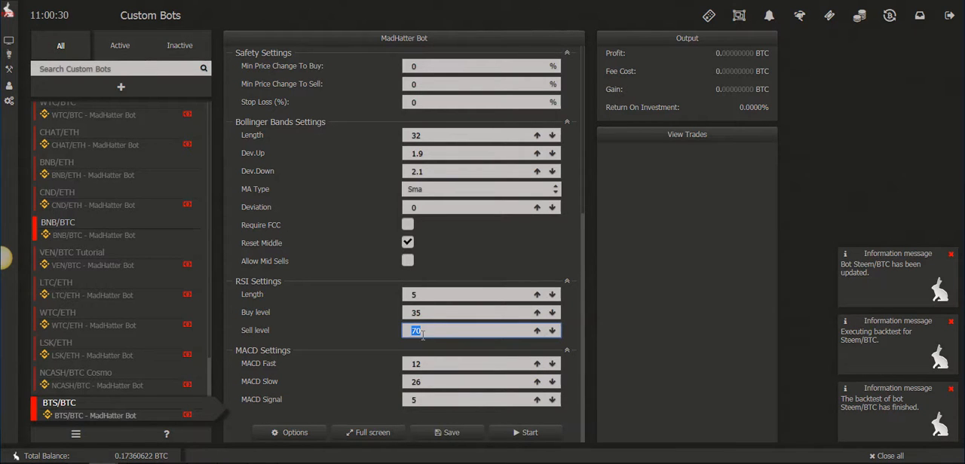
left_click(445, 439)
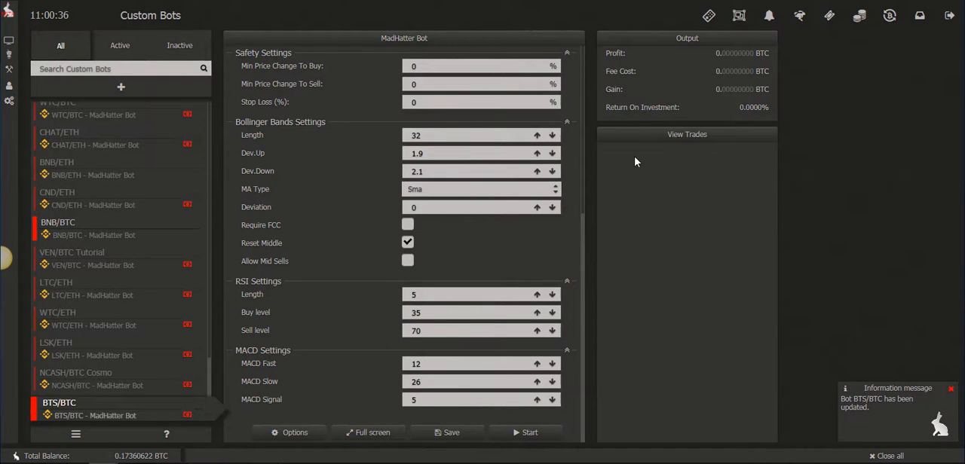
Run a quick 6-day backtest of the BTS/BTC bot with the Backtest Remote.
left_click(709, 17)
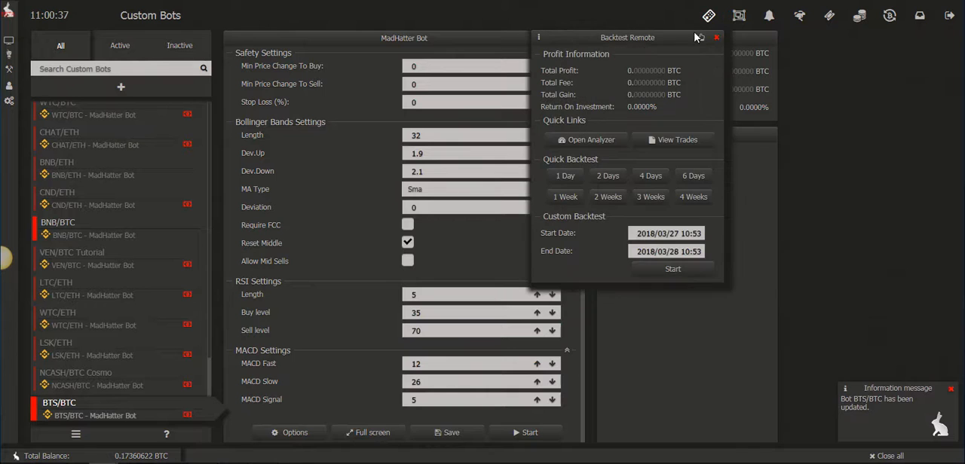
left_click(687, 178)
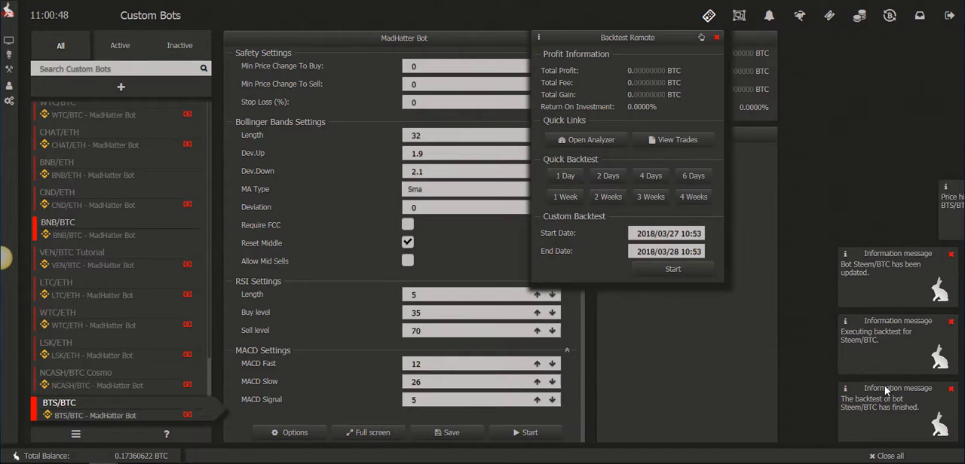
left_click(694, 182)
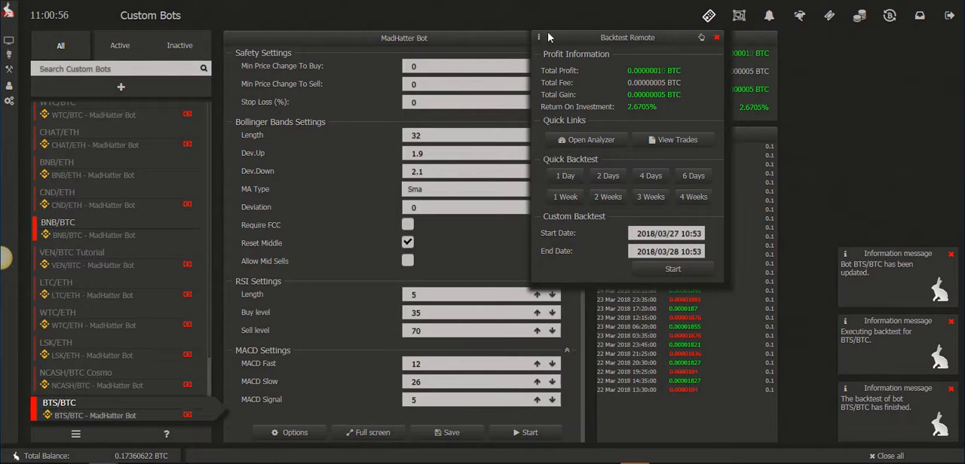
Open the backtested bot in the performance analyzer and set its chart interval to 1 hour.
left_click_drag(543, 36, 251, 57)
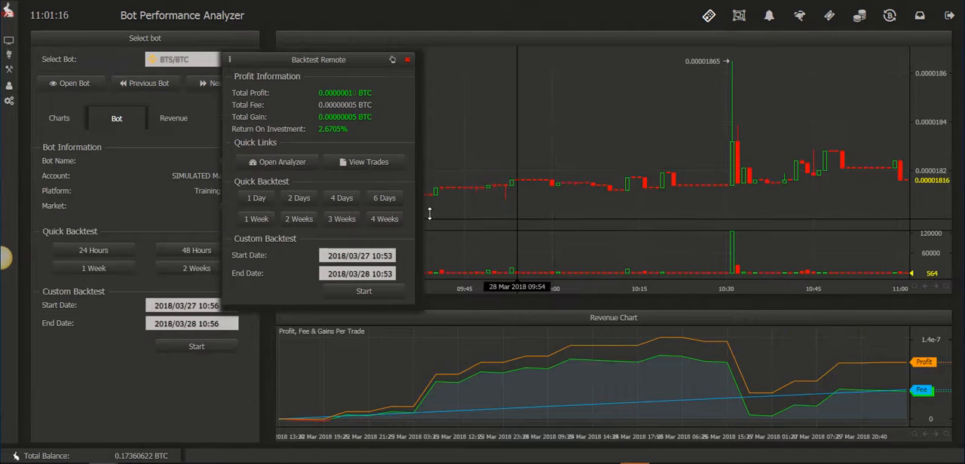
left_click(59, 118)
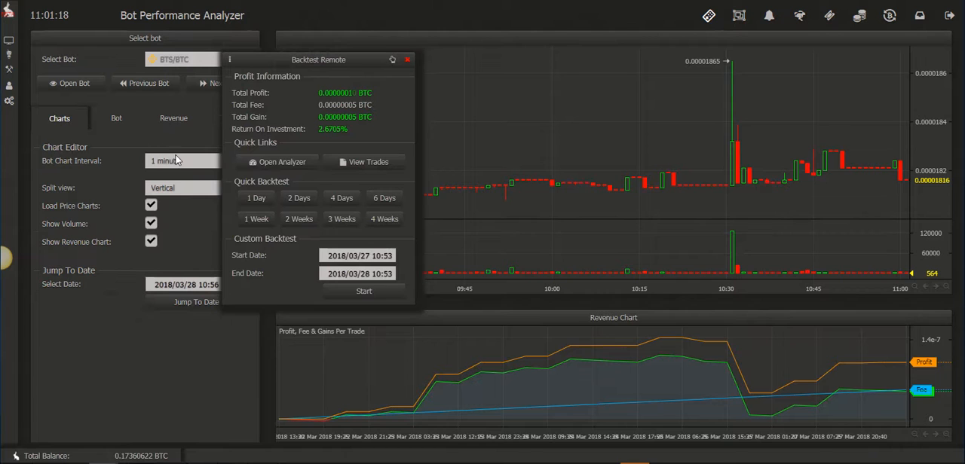
left_click(176, 161)
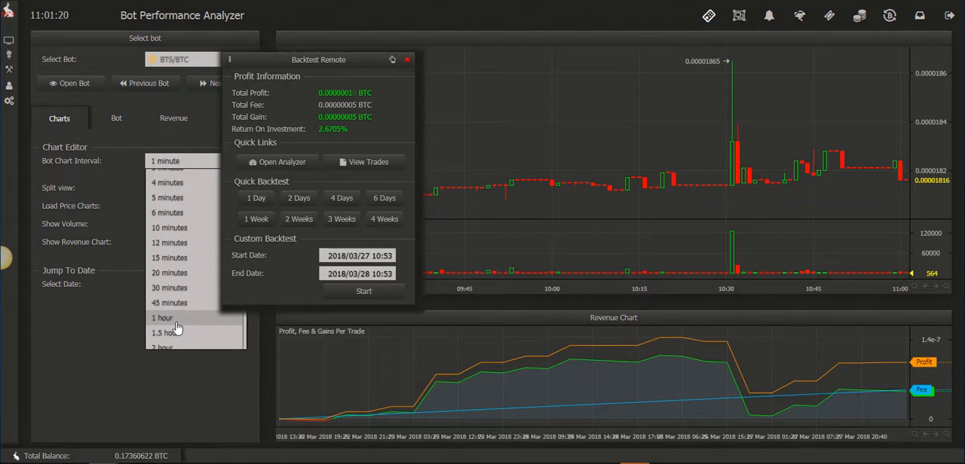
left_click(178, 319)
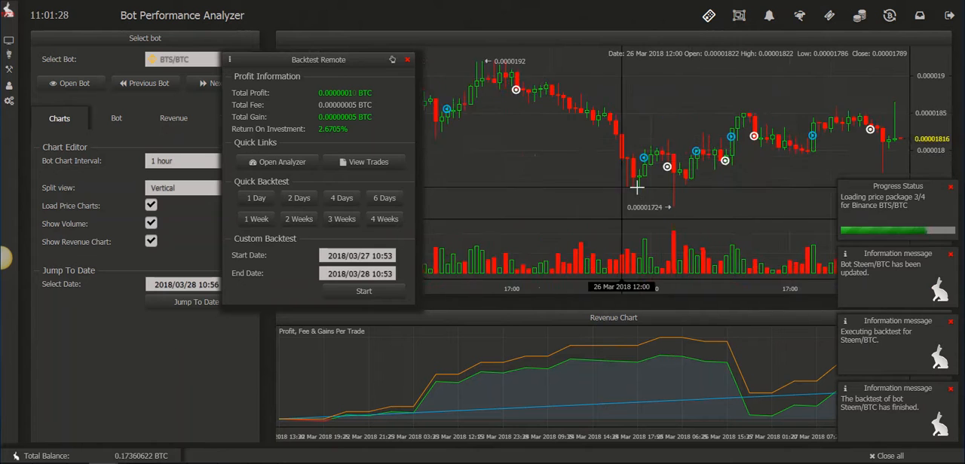
Examine the backtest's buy and sell markers along the price chart, from the earliest trades to the most recent.
left_click_drag(535, 186, 654, 185)
left_click_drag(541, 132, 654, 133)
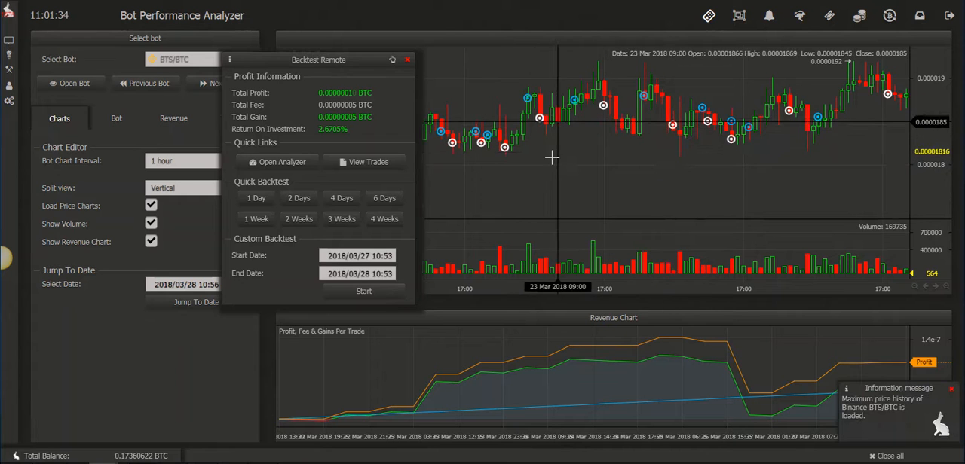
left_click_drag(552, 157, 654, 159)
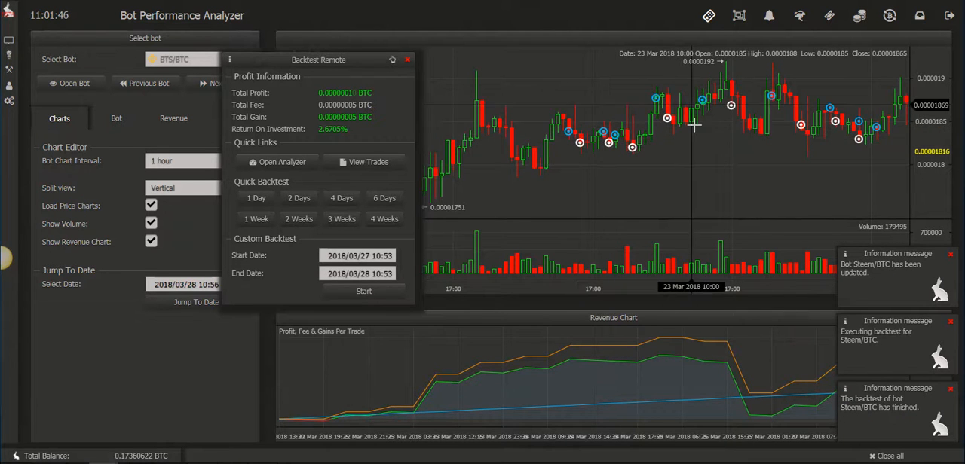
left_click_drag(770, 106, 667, 154)
left_click_drag(819, 183, 732, 184)
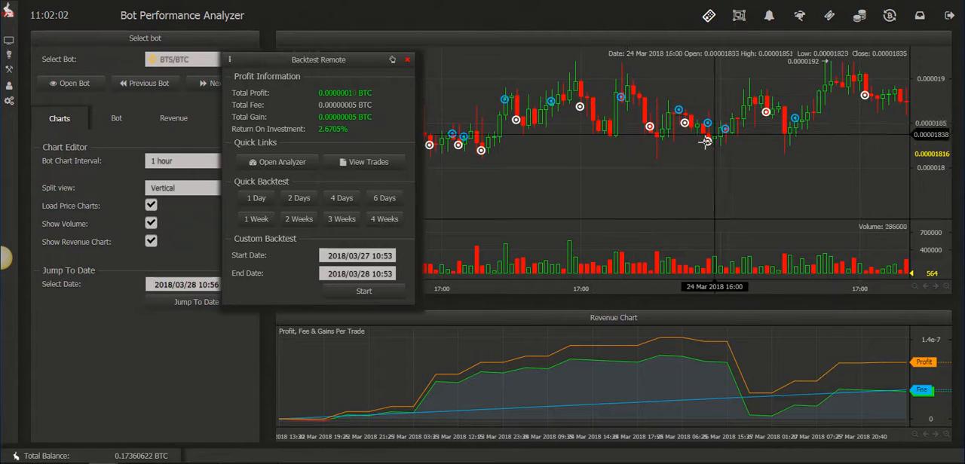
left_click_drag(818, 160, 689, 173)
left_click_drag(777, 168, 657, 190)
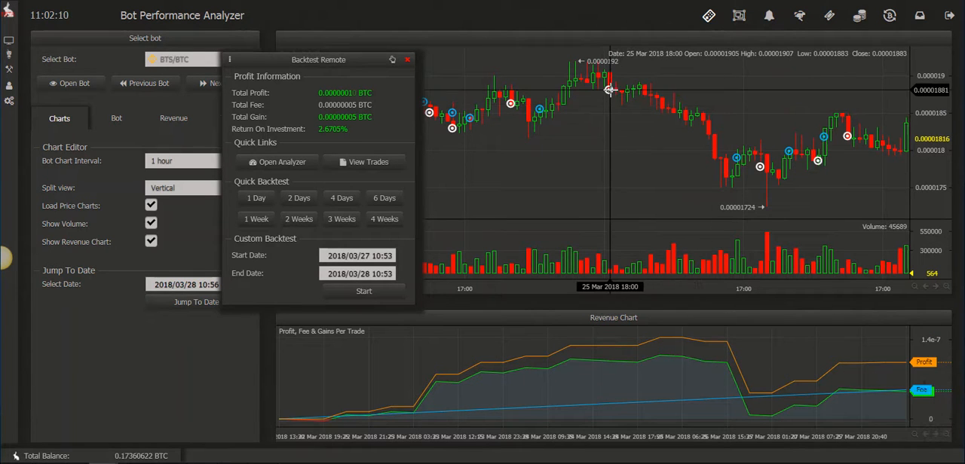
left_click_drag(723, 190, 630, 191)
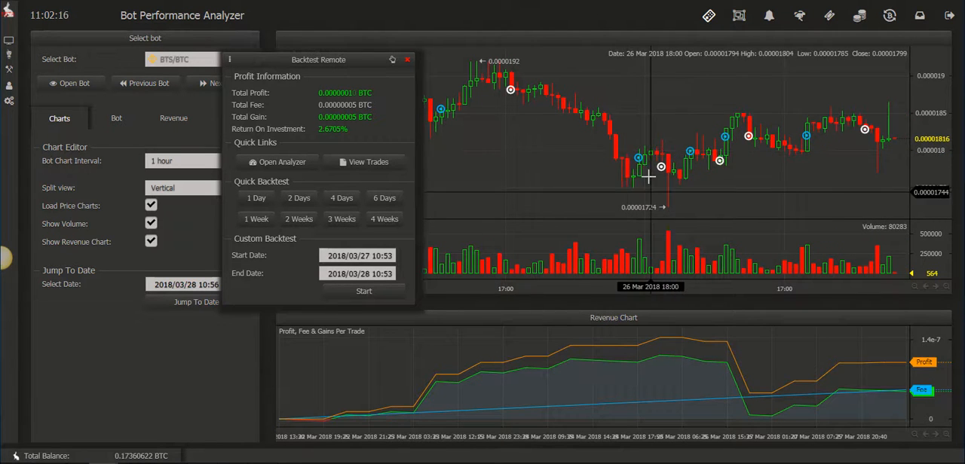
left_click_drag(776, 175, 599, 162)
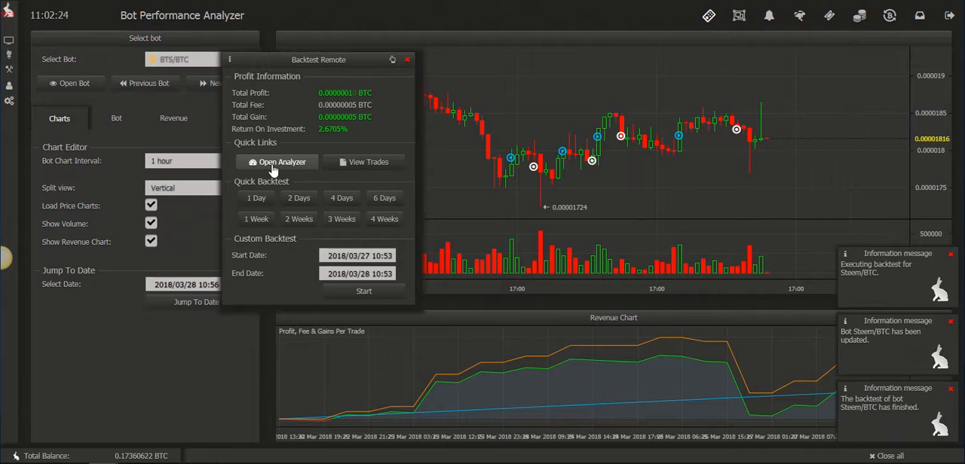
Return to the BTS/BTC bot, set Bollinger Dev.Up to 2.4 and Dev.Down to 2.5, and rerun the 6-day backtest.
left_click(72, 82)
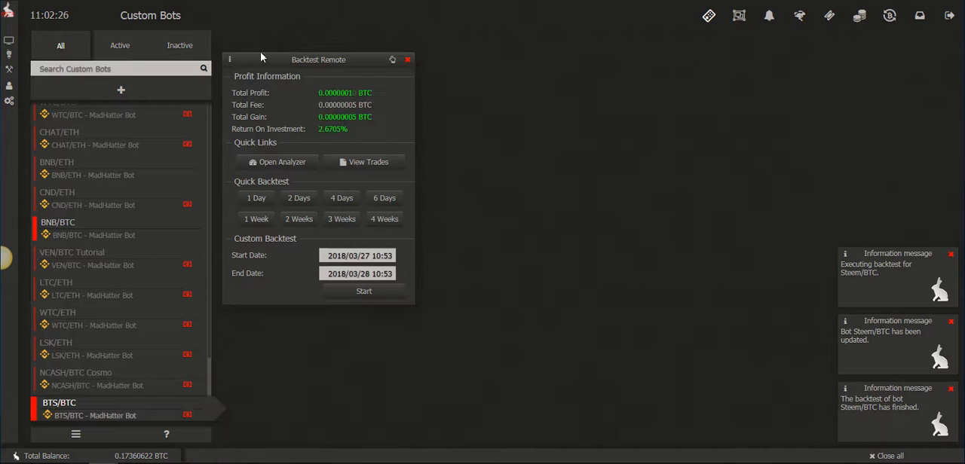
left_click_drag(236, 59, 165, 73)
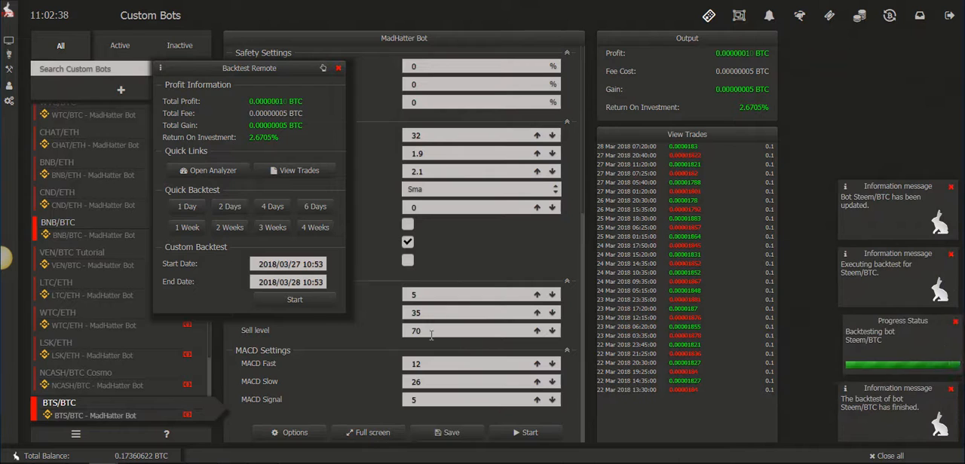
left_click(437, 154)
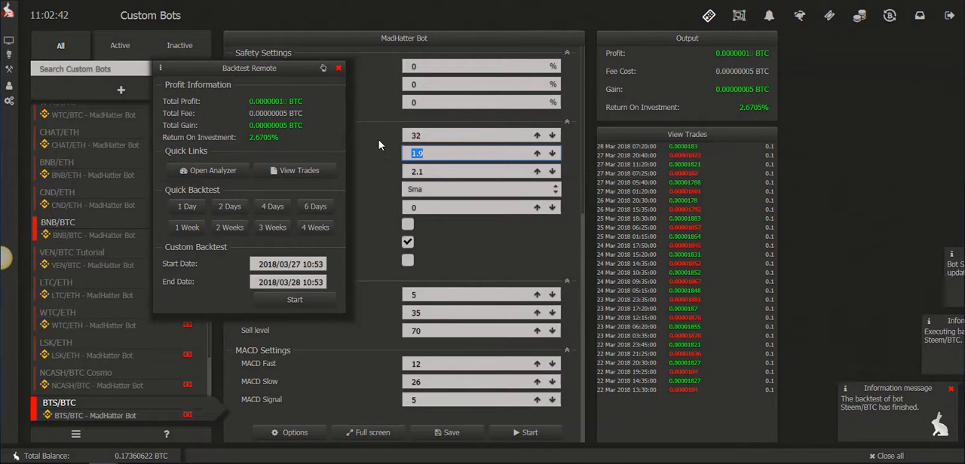
type("2.4")
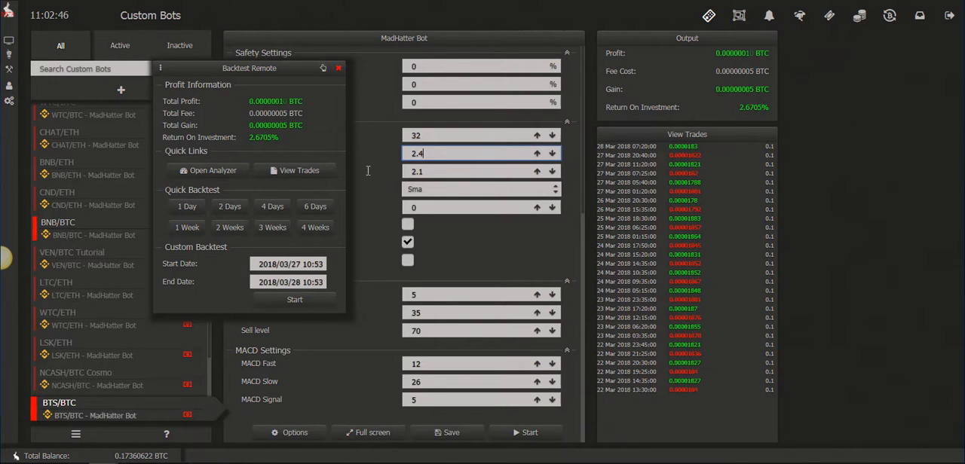
key("Tab")
type("2.5")
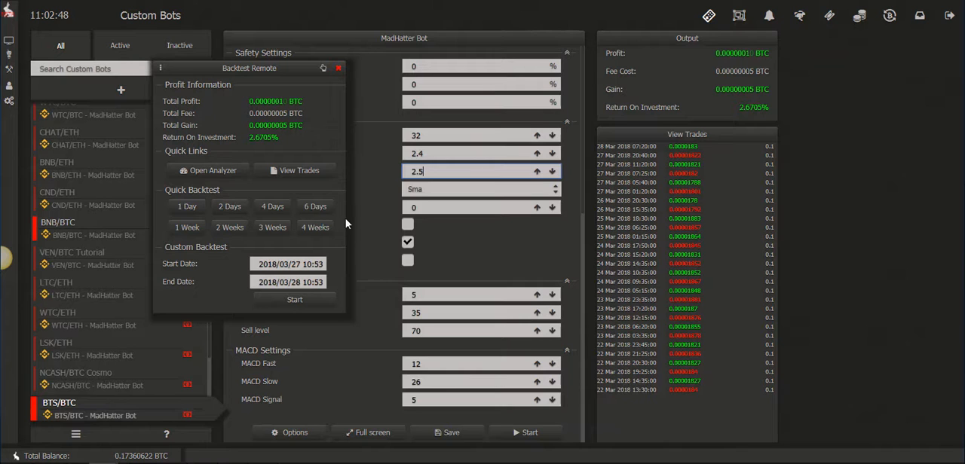
left_click(316, 211)
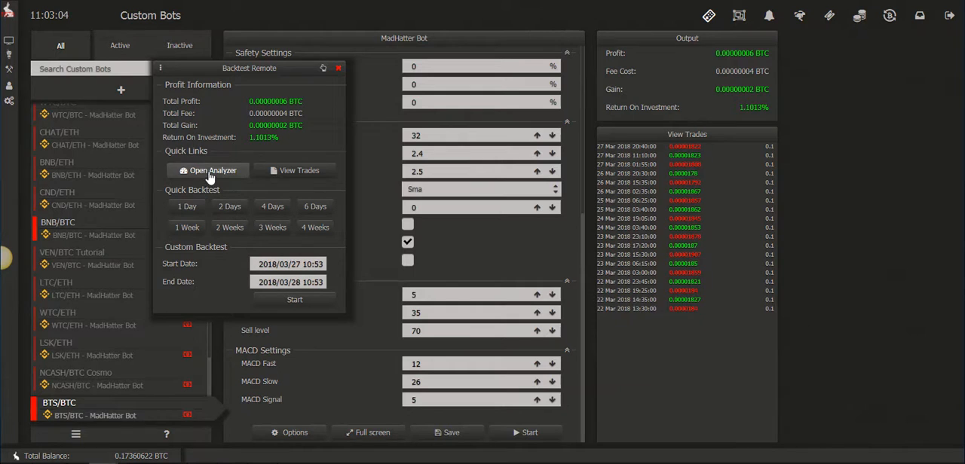
Open the rerun BTS/BTC backtest in the performance analyzer and examine its buy and sell markers from the latest trades back to 23 March.
left_click(209, 174)
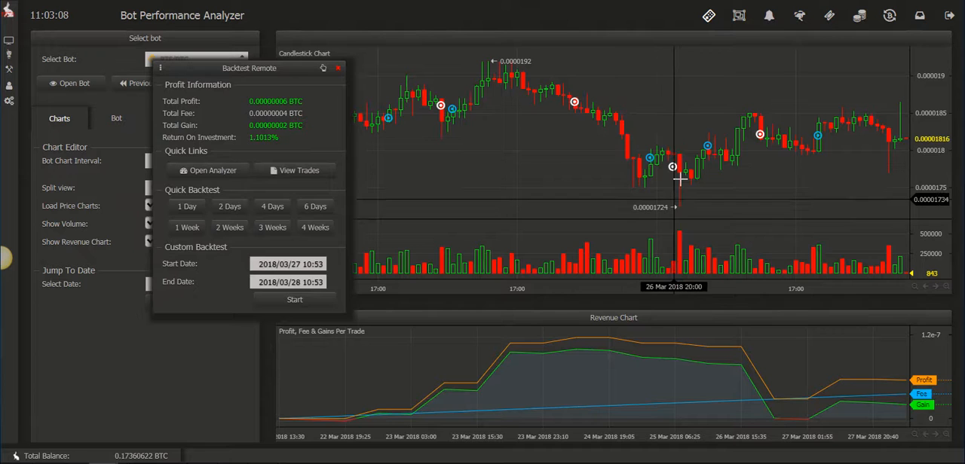
left_click_drag(606, 159, 693, 157)
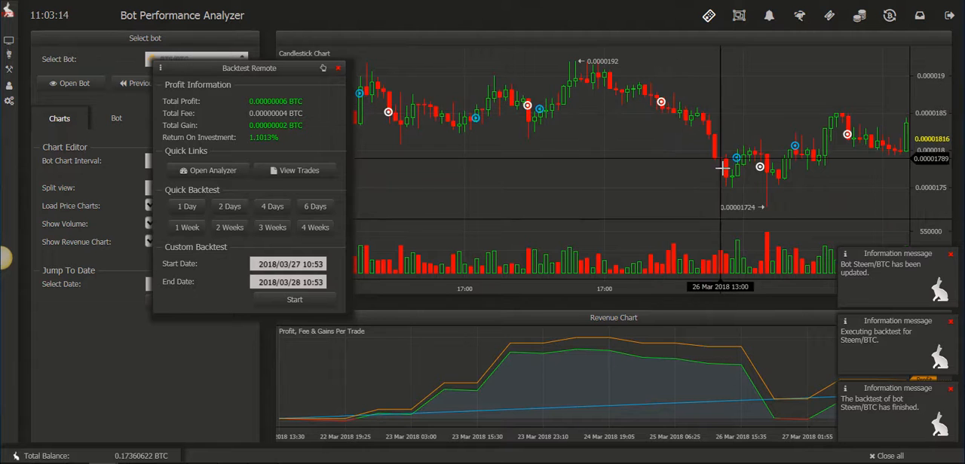
left_click_drag(634, 162, 696, 166)
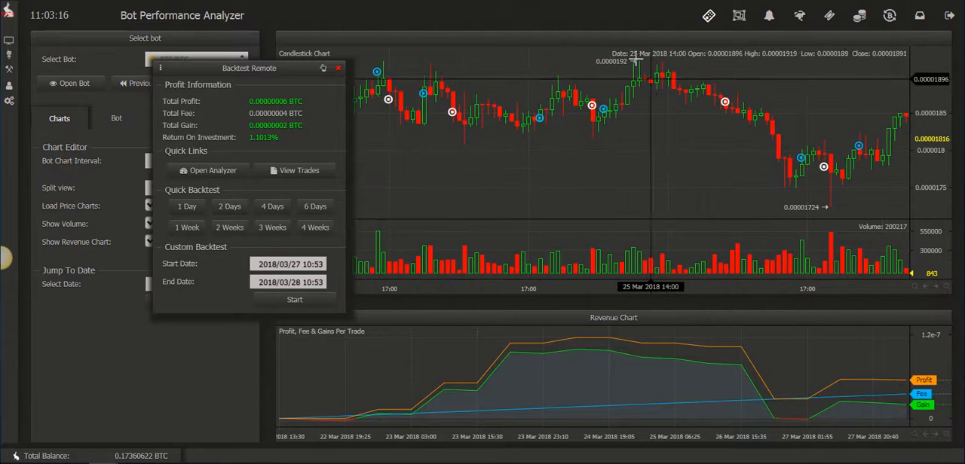
left_click_drag(501, 155, 593, 151)
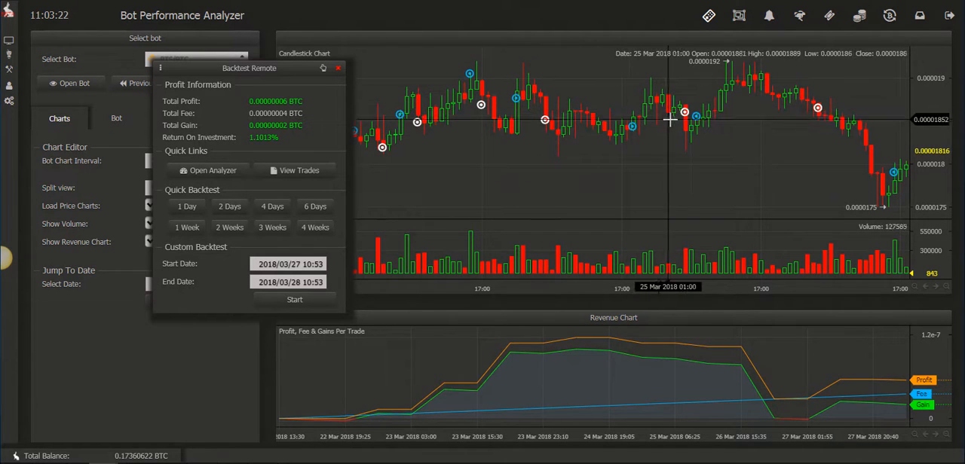
scroll(708, 150, "down", 2)
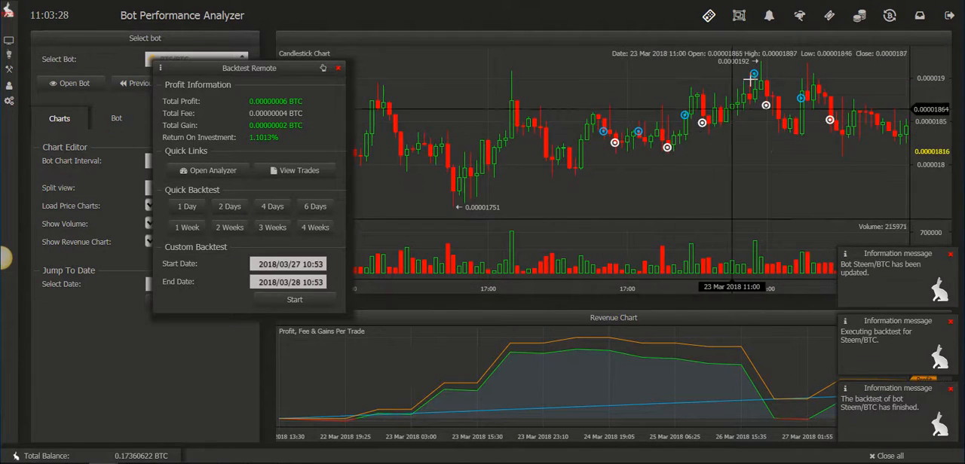
left_click_drag(679, 164, 588, 168)
left_click_drag(897, 170, 376, 175)
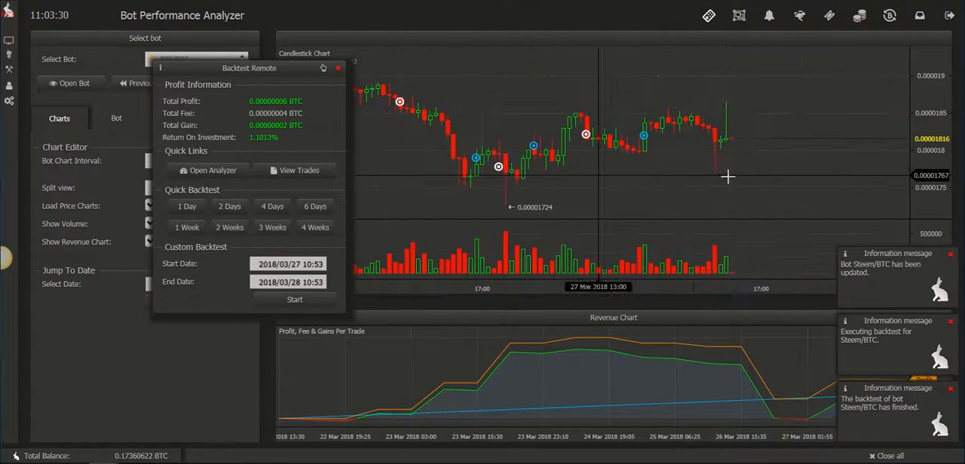
Re-examine the buy and sell markers along the 22 to 27 March price chart, comparing trade entries and exits with the price swings.
left_click_drag(726, 176, 536, 185)
left_click_drag(467, 187, 693, 194)
left_click_drag(546, 191, 712, 194)
left_click_drag(535, 198, 829, 198)
left_click_drag(483, 197, 700, 201)
left_click_drag(584, 196, 542, 188)
left_click_drag(702, 188, 570, 187)
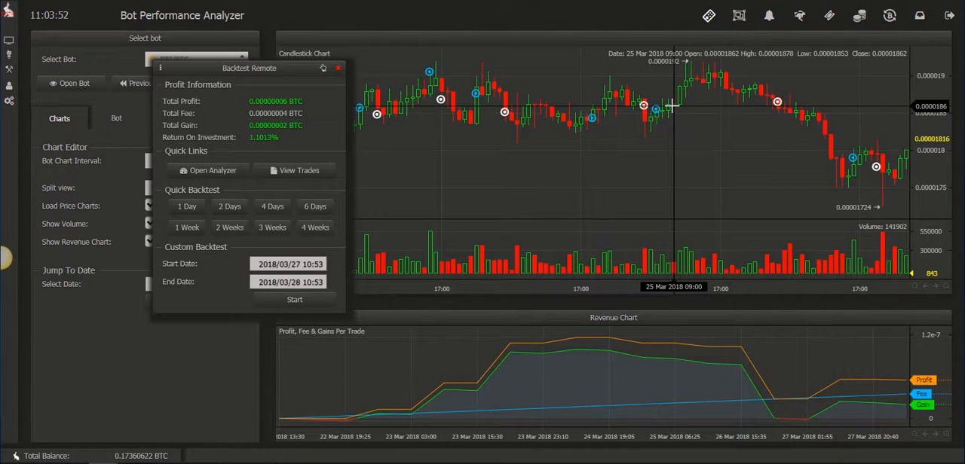
left_click_drag(493, 123, 616, 118)
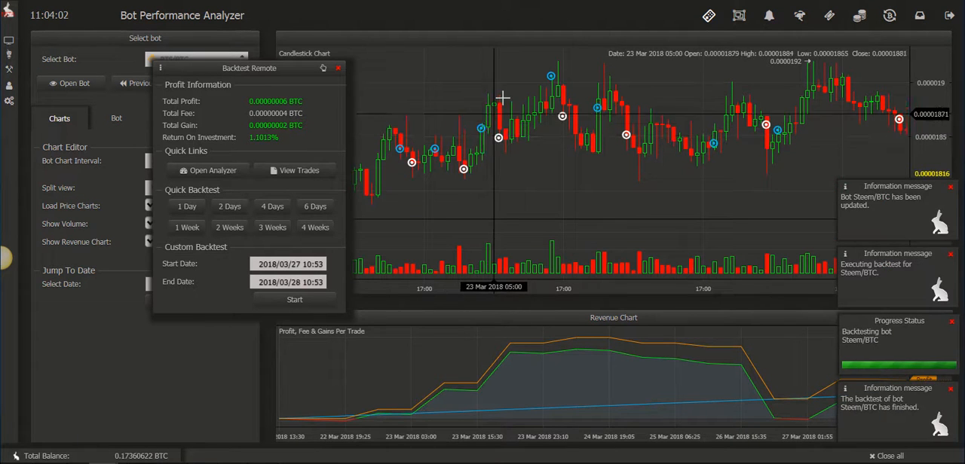
left_click_drag(702, 158, 575, 158)
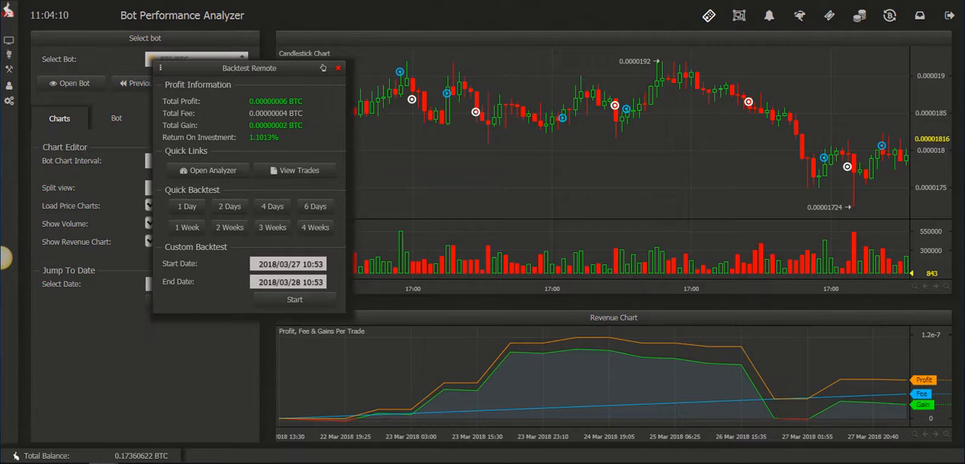
Switch to the FOI Autotuning Bot window, inspect its Maximization Option choices, and move the window out of the way.
left_click_drag(0, 116, 515, 42)
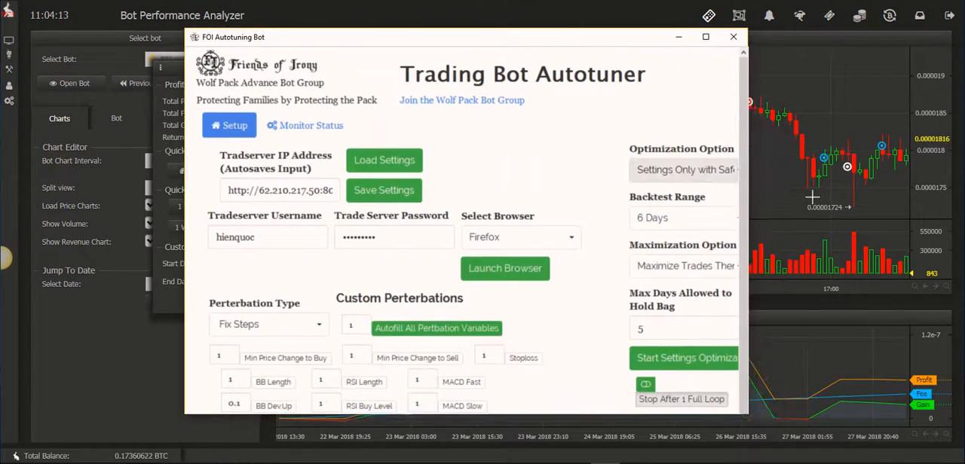
left_click(706, 39)
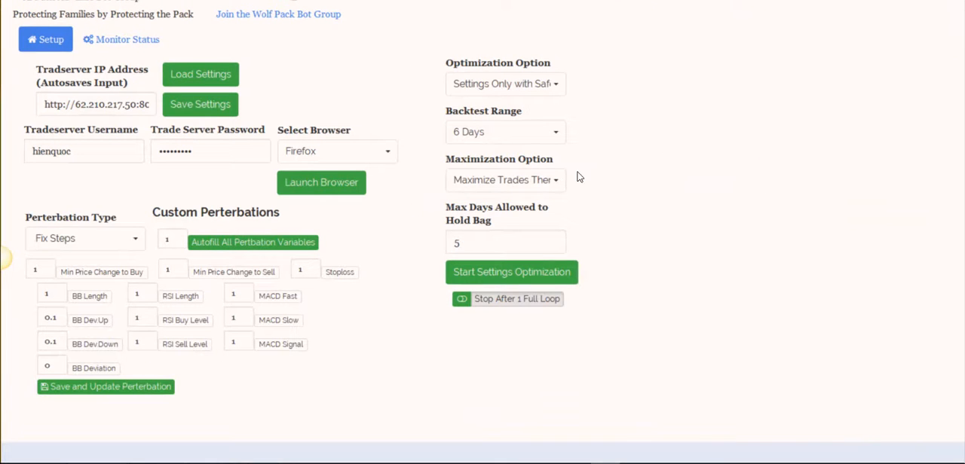
left_click(531, 183)
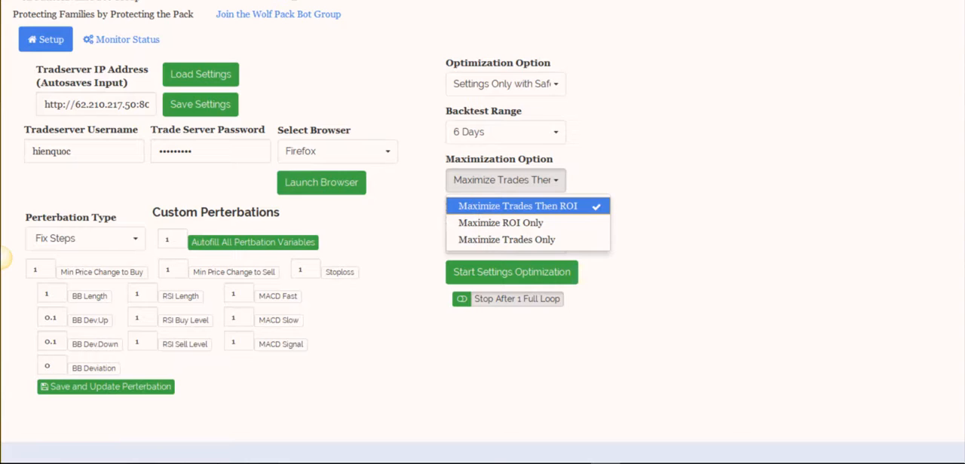
left_click_drag(616, 2, 0, 214)
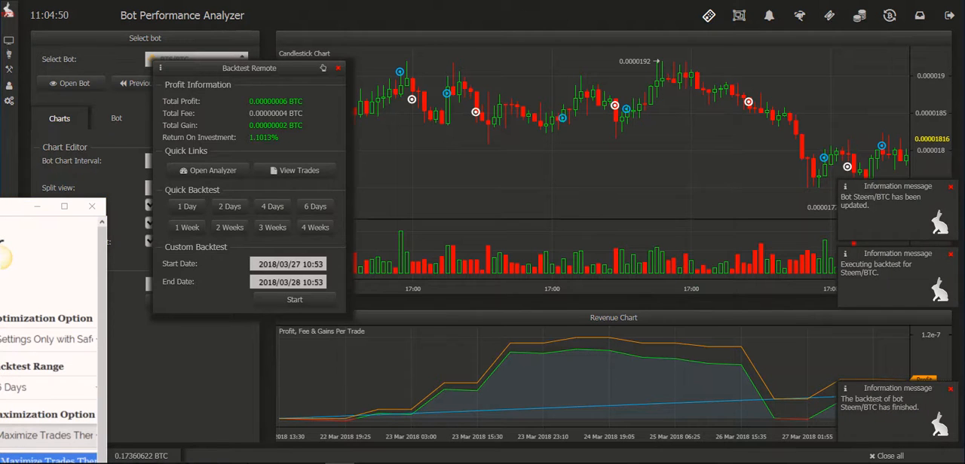
Bring in the window with the Steem/BTC bot, review its backtest trades with the autotuner minimized, and move the window away.
left_click_drag(0, 30, 521, 0)
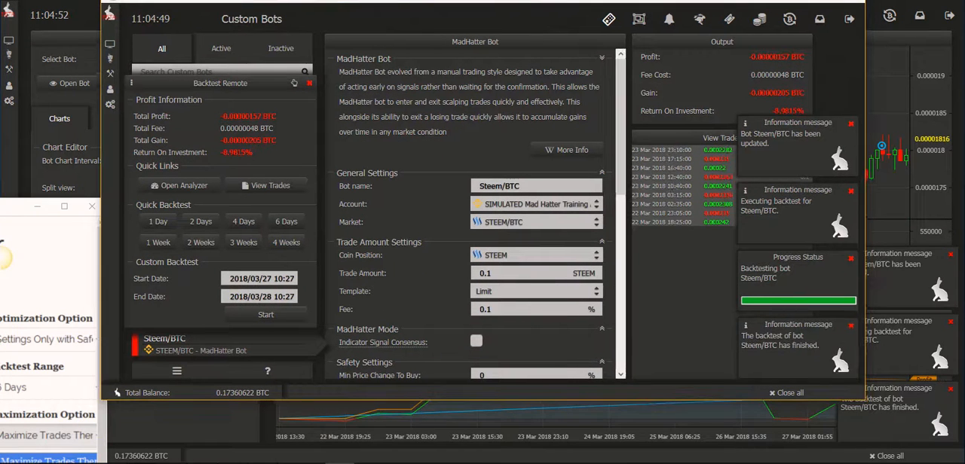
left_click_drag(0, 210, 382, 29)
left_click(502, 128)
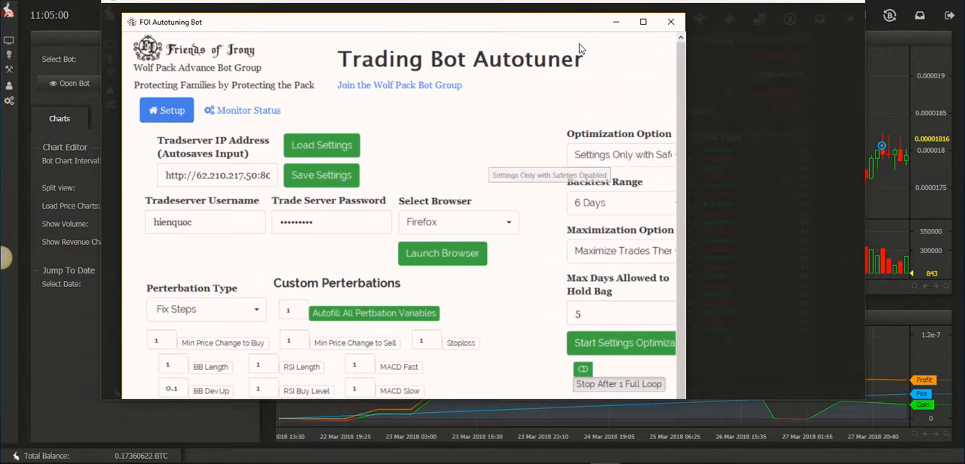
left_click(616, 22)
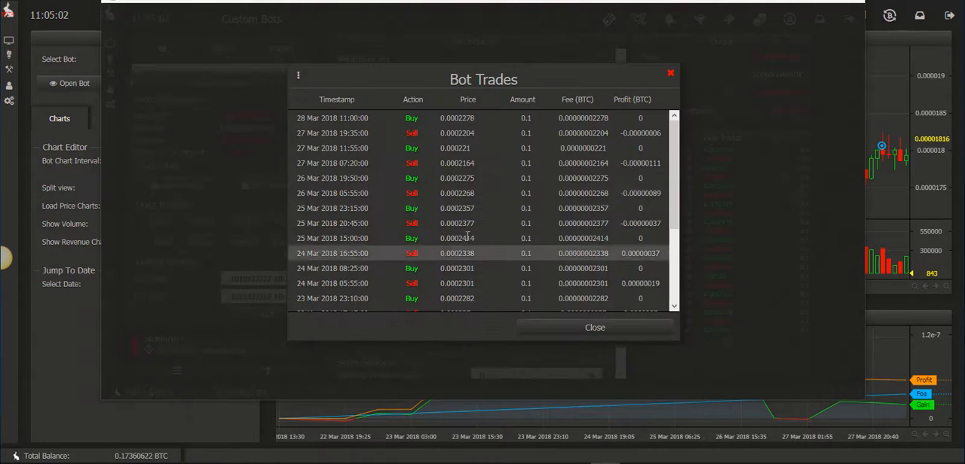
left_click(670, 73)
scroll(535, 234, "down", 3)
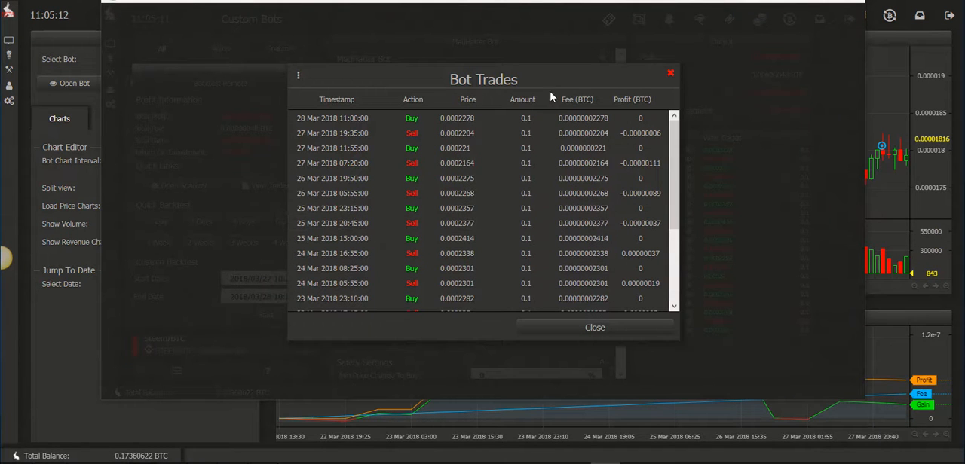
left_click_drag(578, 0, 0, 9)
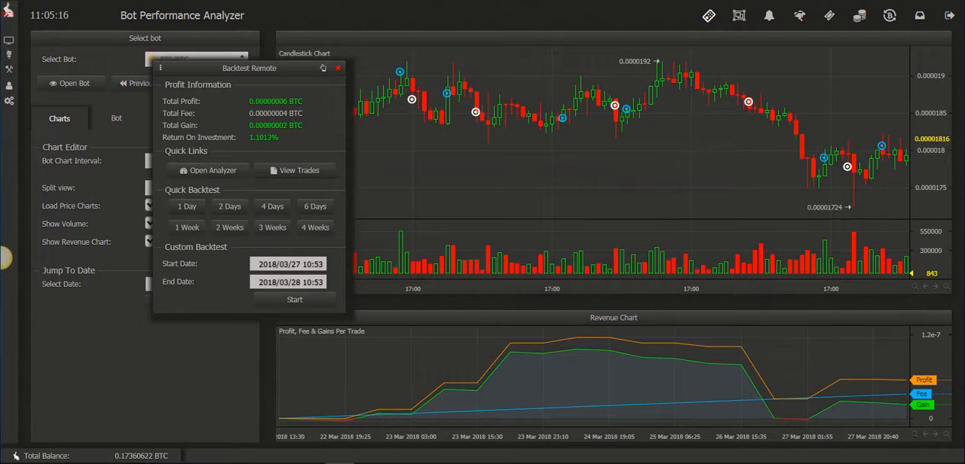
Review the BTS/BTC backtest's trade list alongside the autotuner's settings, and close the list.
left_click(308, 178)
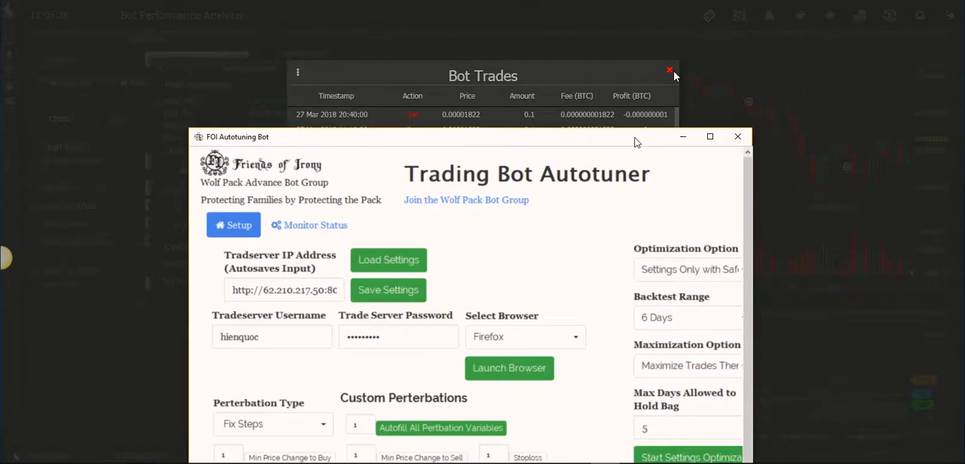
left_click_drag(635, 140, 597, 30)
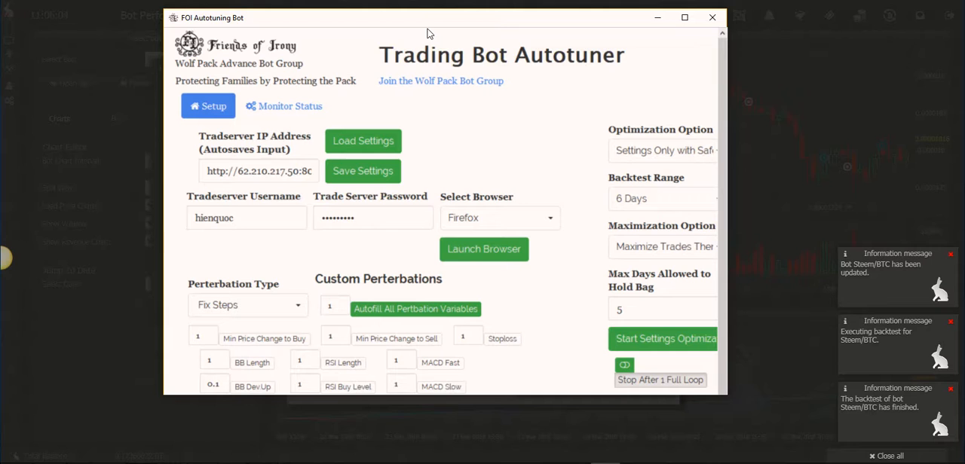
left_click_drag(430, 35, 357, 24)
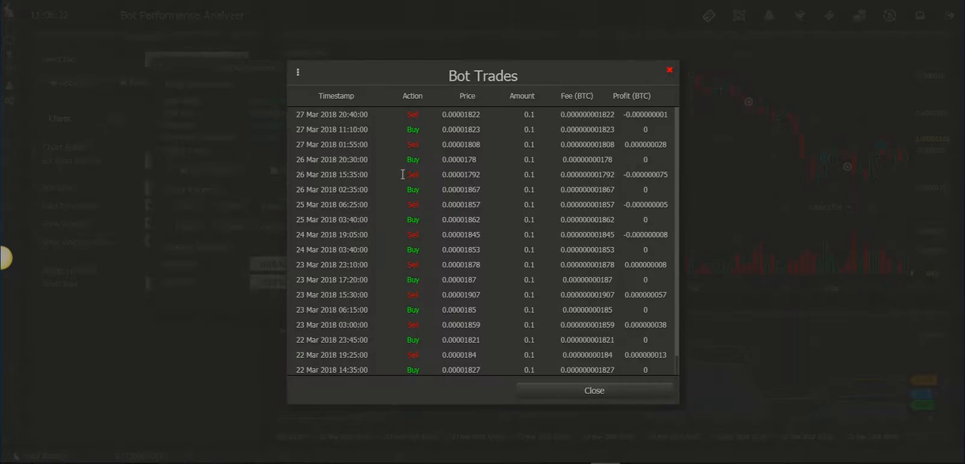
left_click(668, 70)
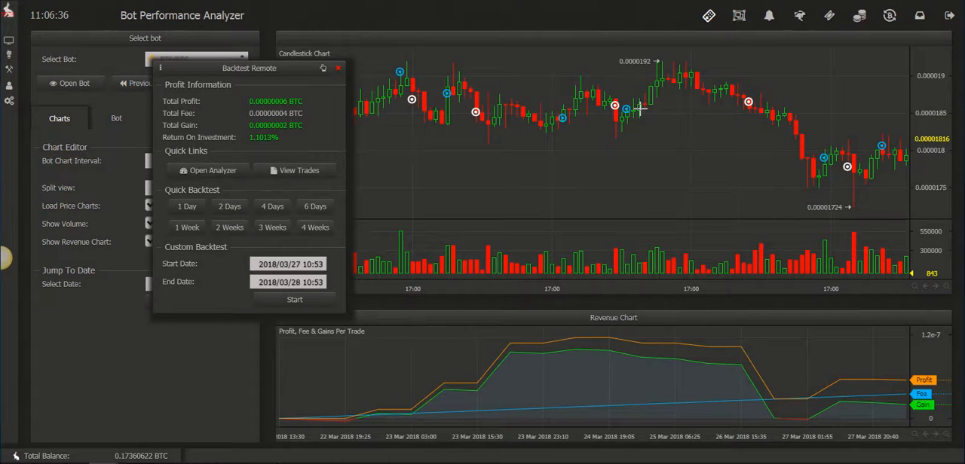
Check the 26 and 27 March trade markers, the earlier trades on the price chart, and the matching points on the revenue chart.
left_click_drag(657, 176, 559, 185)
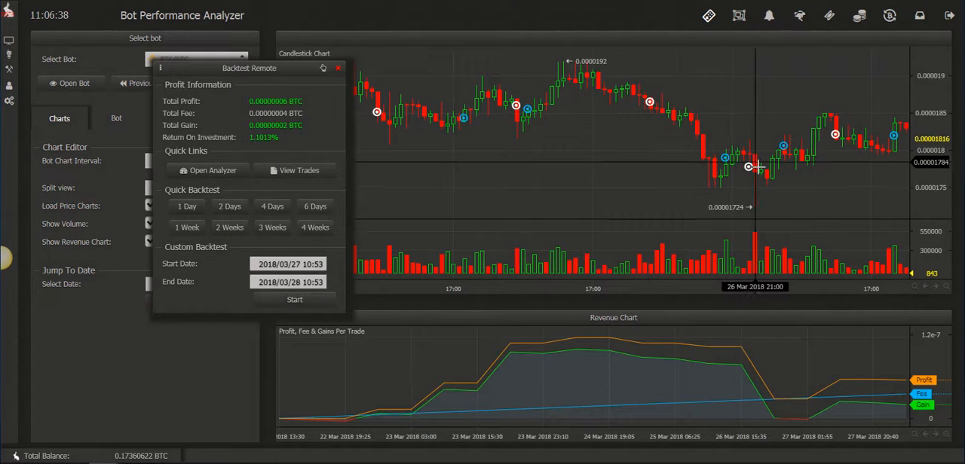
left_click_drag(766, 180, 678, 187)
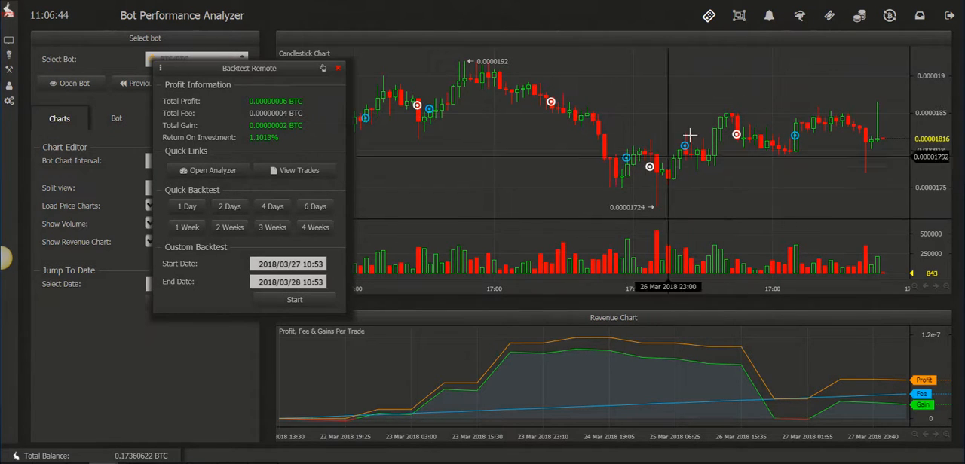
left_click_drag(744, 155, 652, 145)
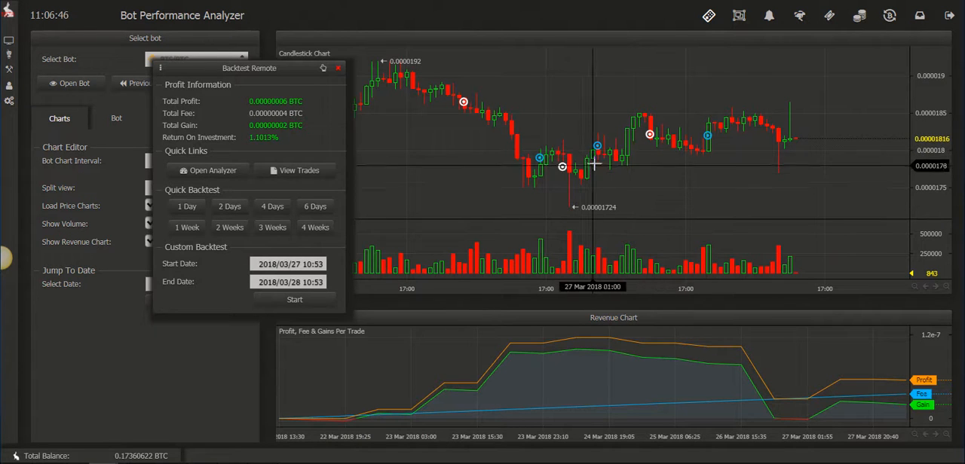
left_click_drag(689, 151, 846, 184)
left_click_drag(558, 161, 714, 165)
left_click_drag(581, 162, 708, 172)
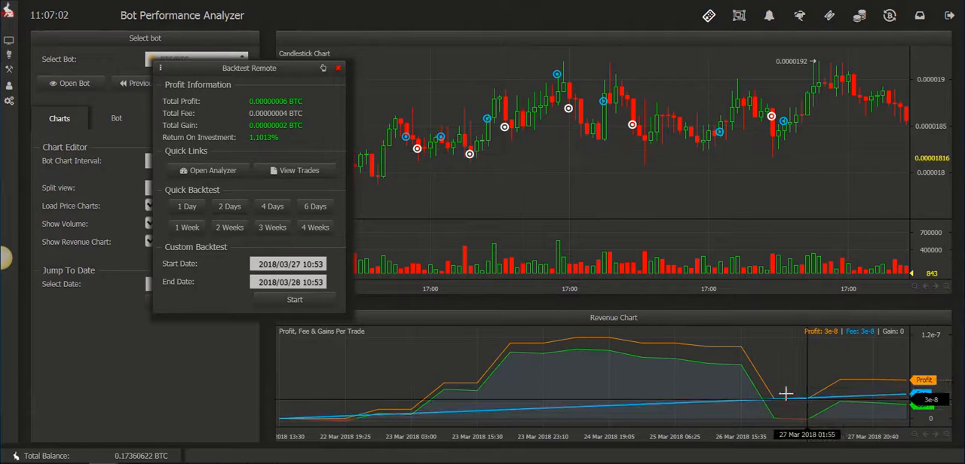
Rerun the quick 6-day backtest of the BTS/BTC bot.
left_click(320, 210)
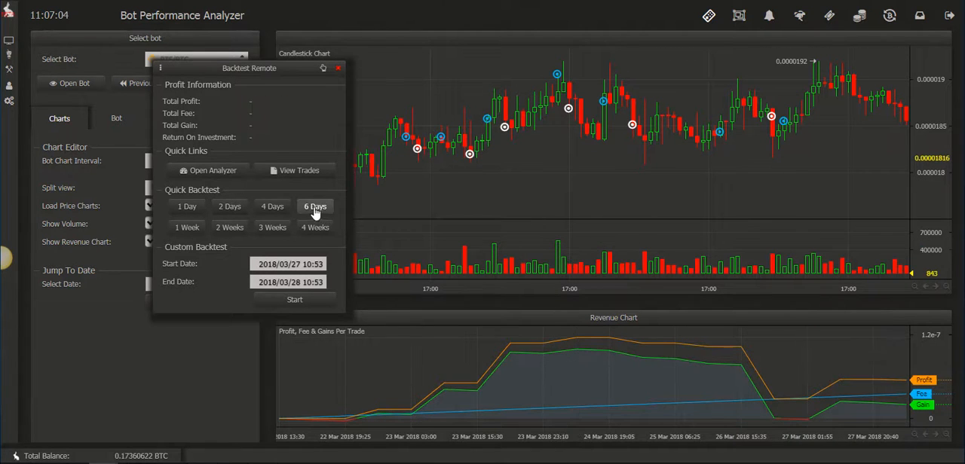